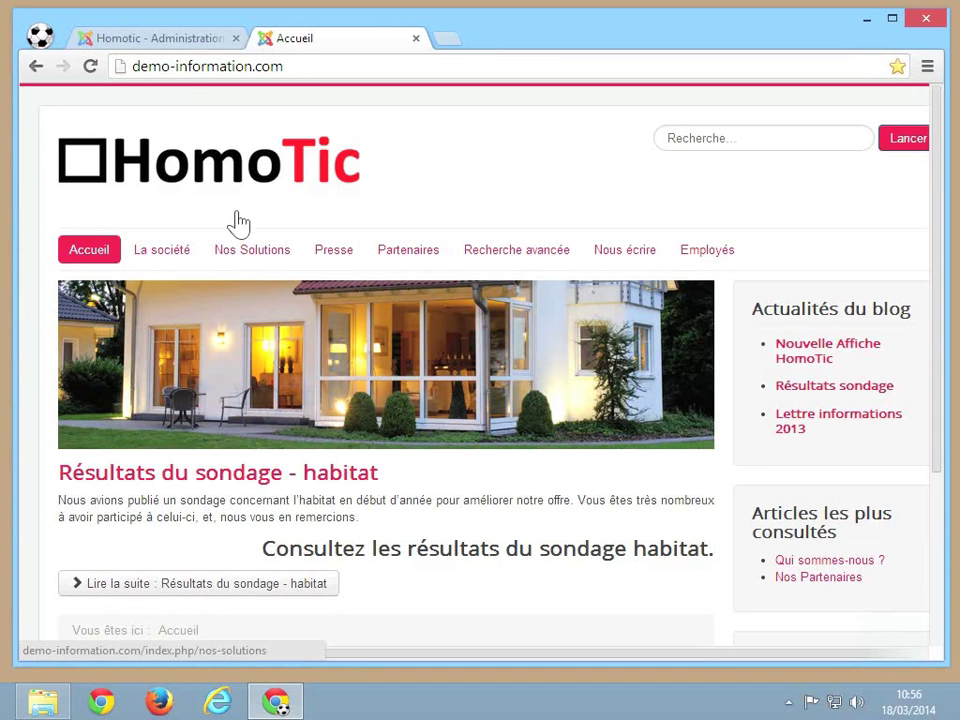
Step: Switch to the site administration and start a new menu link in Menu Haut
left_click(160, 40)
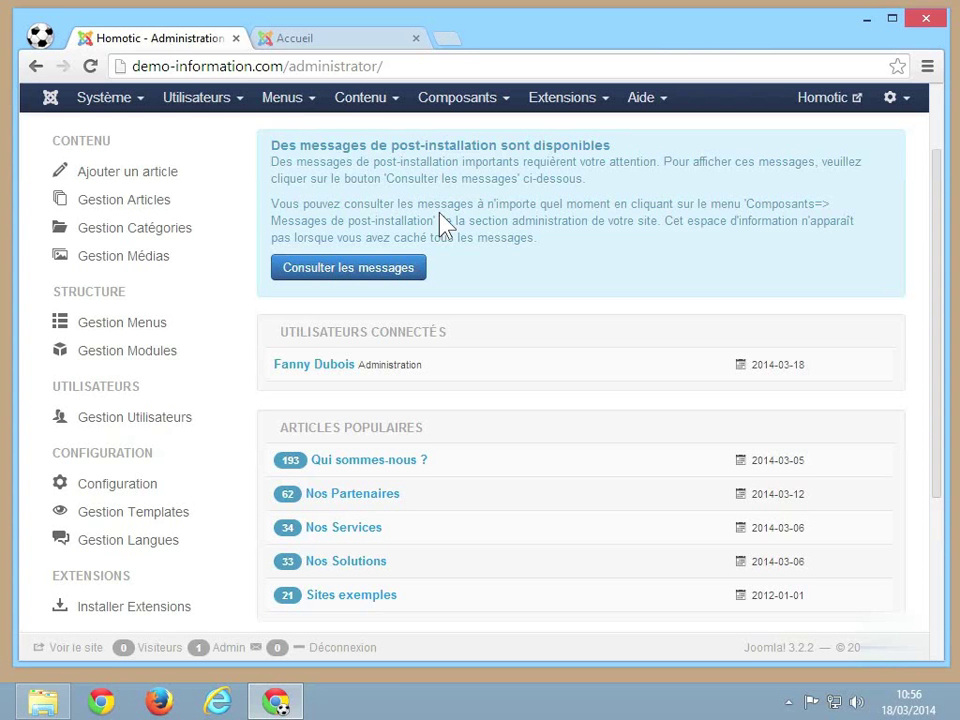
left_click(306, 103)
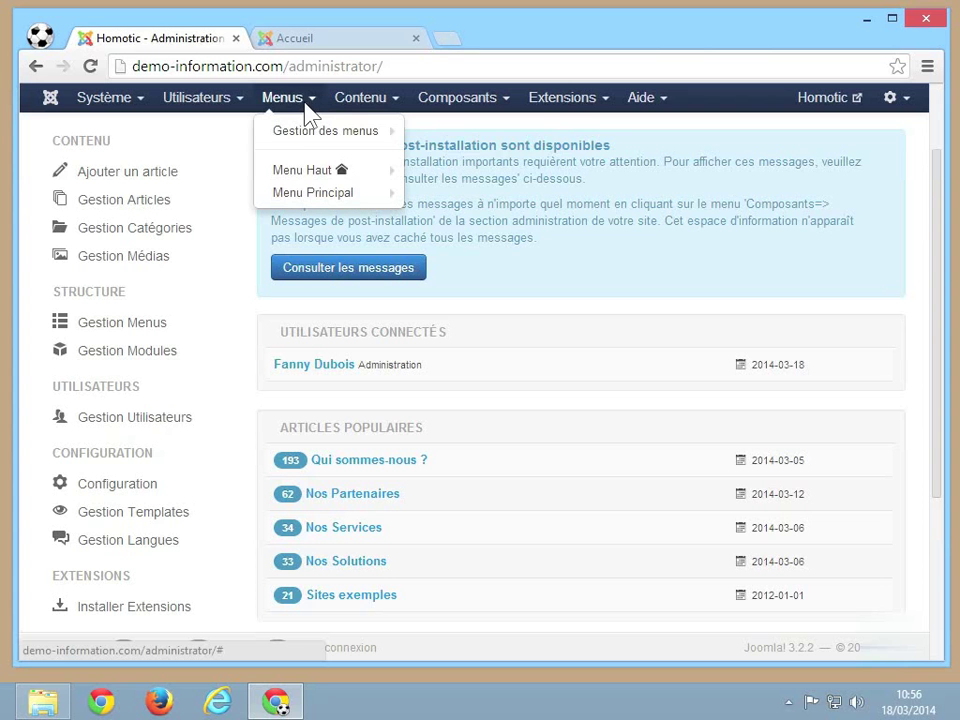
mouse_move(315, 177)
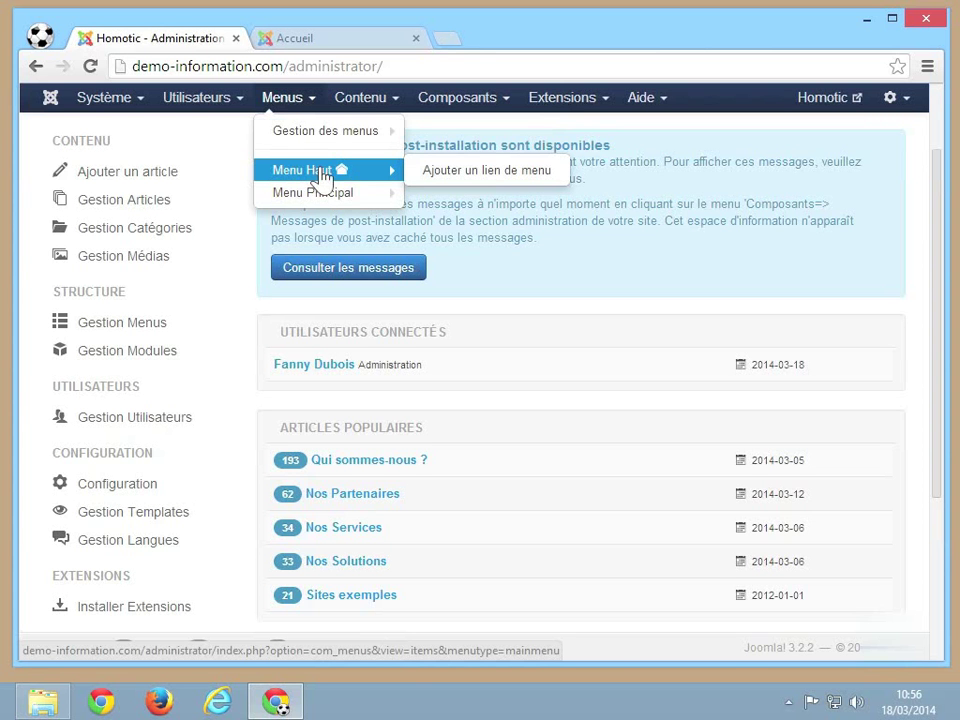
left_click(440, 174)
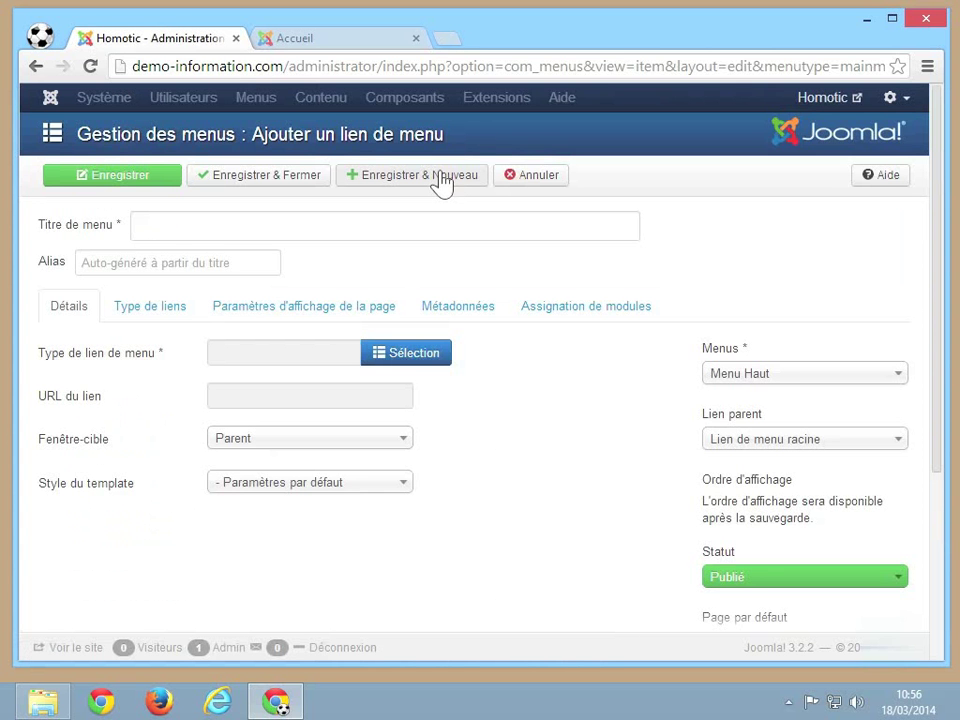
Step: Title the menu link "Nos Services" and give it the alias "nos-services"
left_click(202, 222)
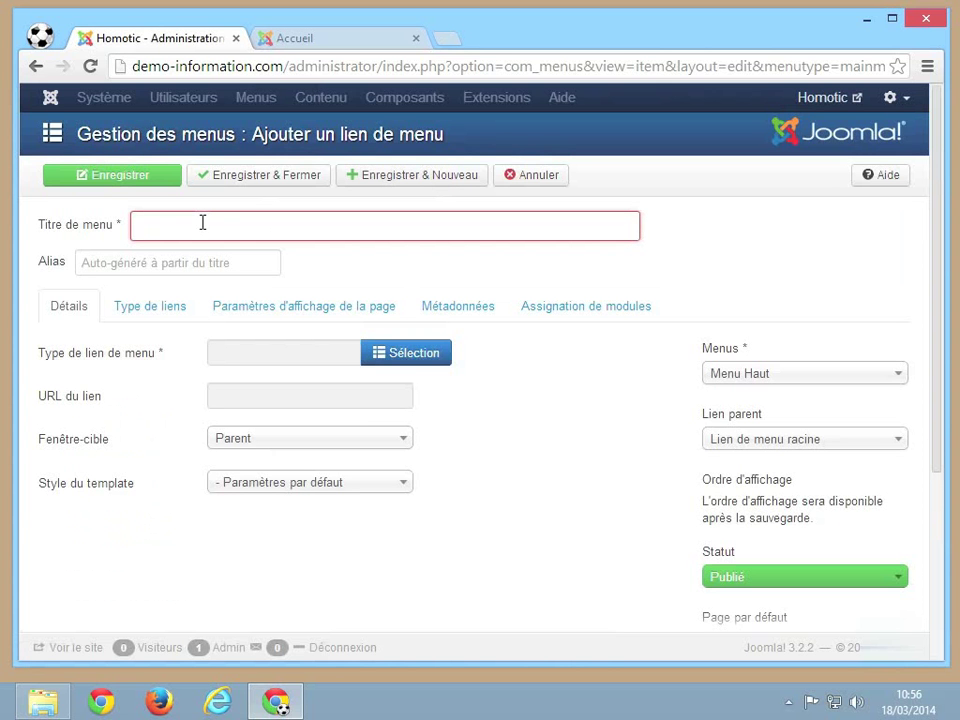
type("Nos")
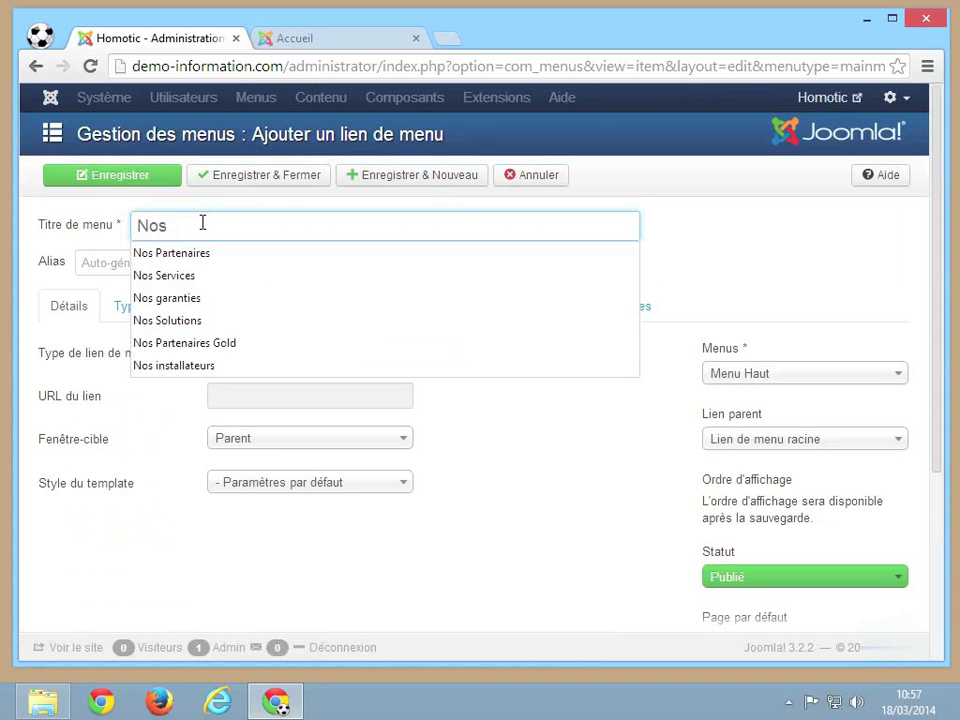
left_click(196, 282)
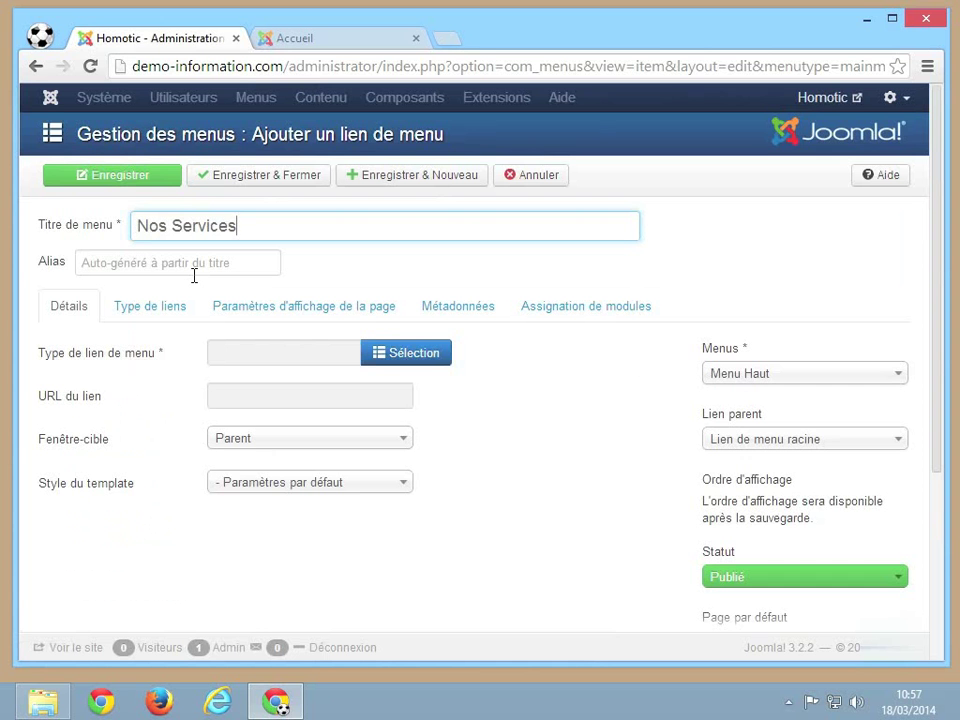
left_click(179, 270)
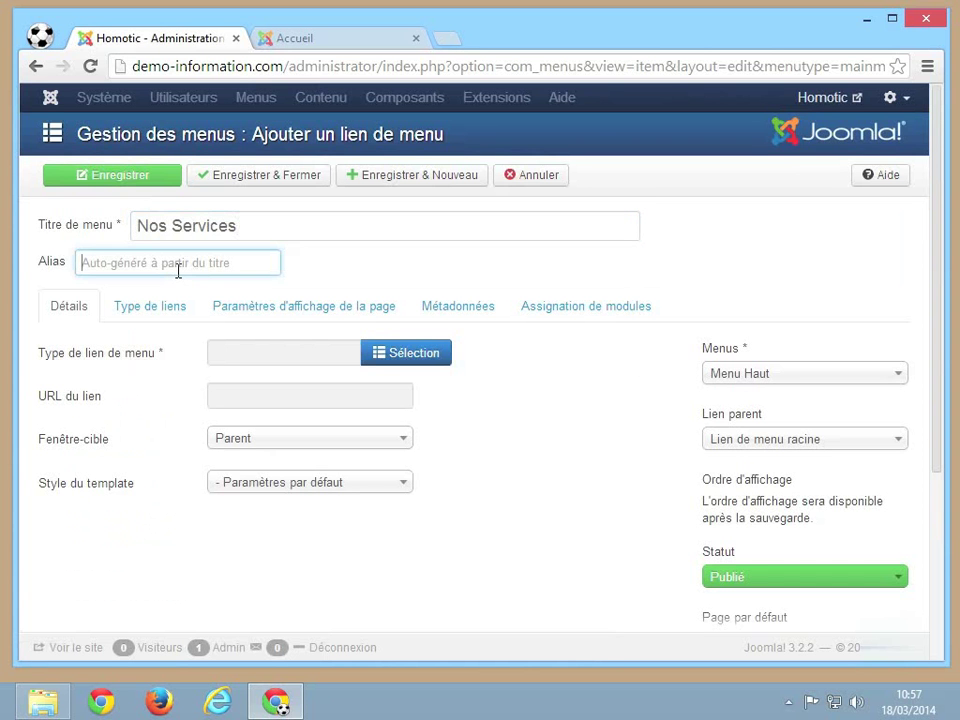
mouse_move(50, 274)
type("nos")
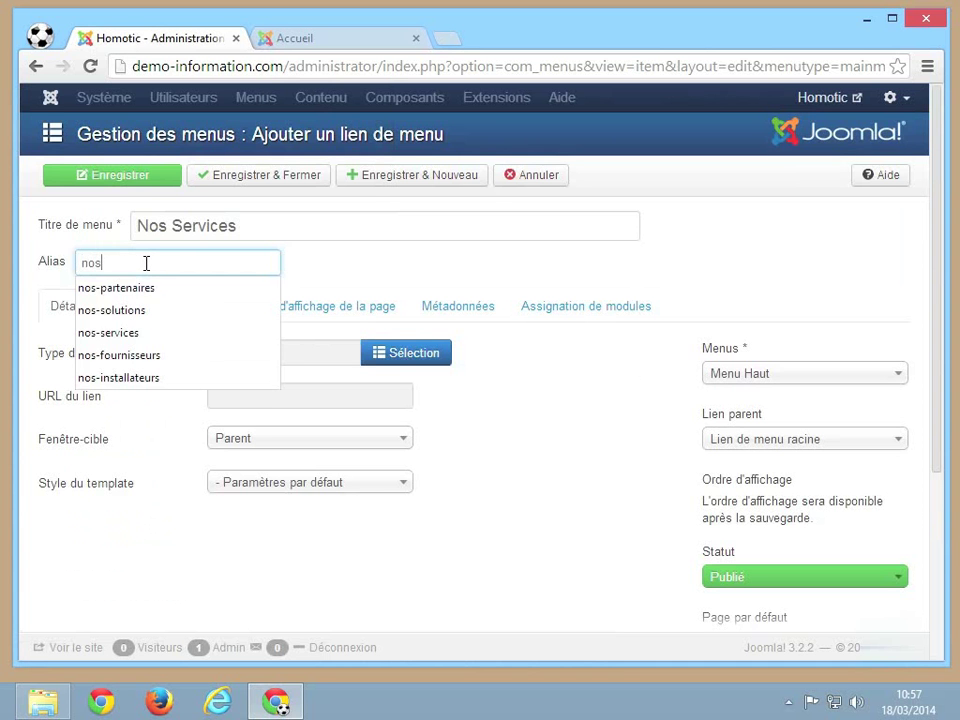
left_click(120, 334)
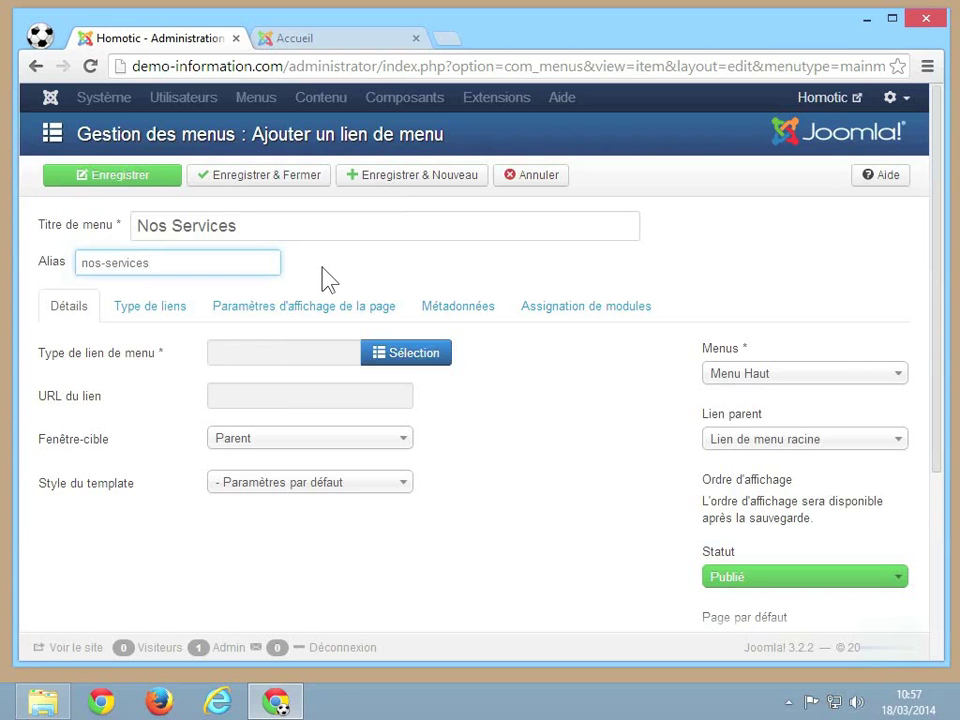
Step: Set the menu link type to Article, the single-article type from the Articles group
left_click(421, 363)
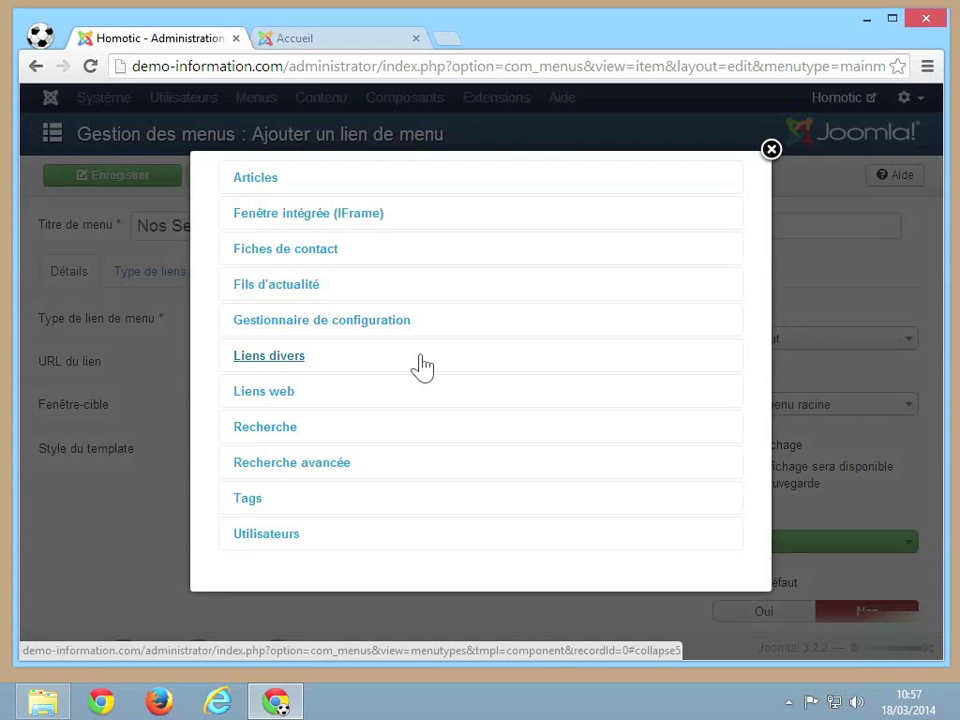
left_click(270, 186)
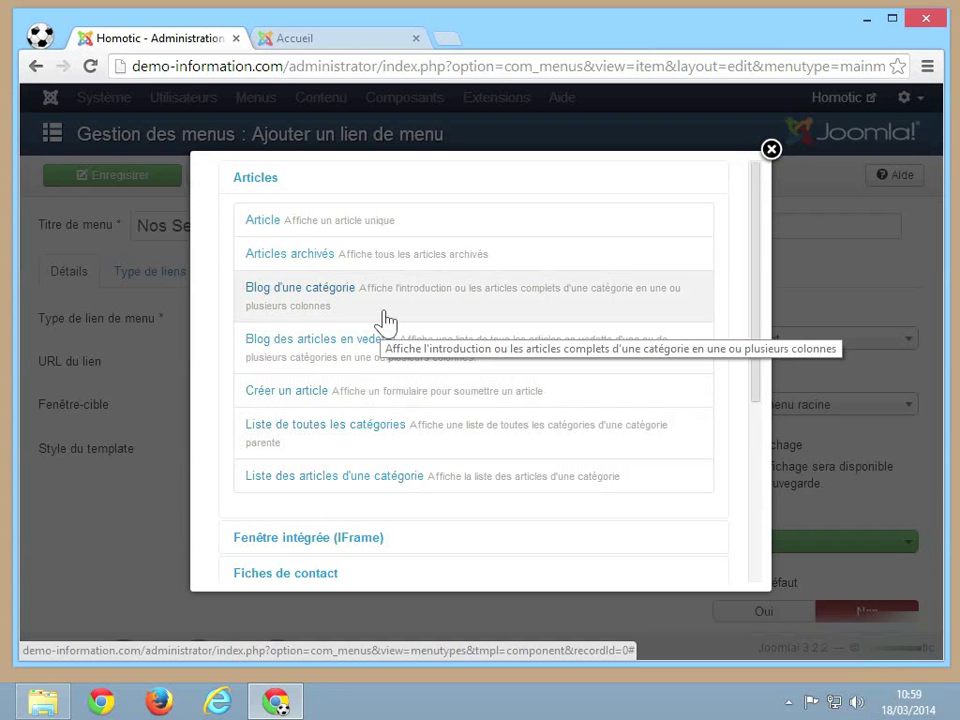
left_click(263, 221)
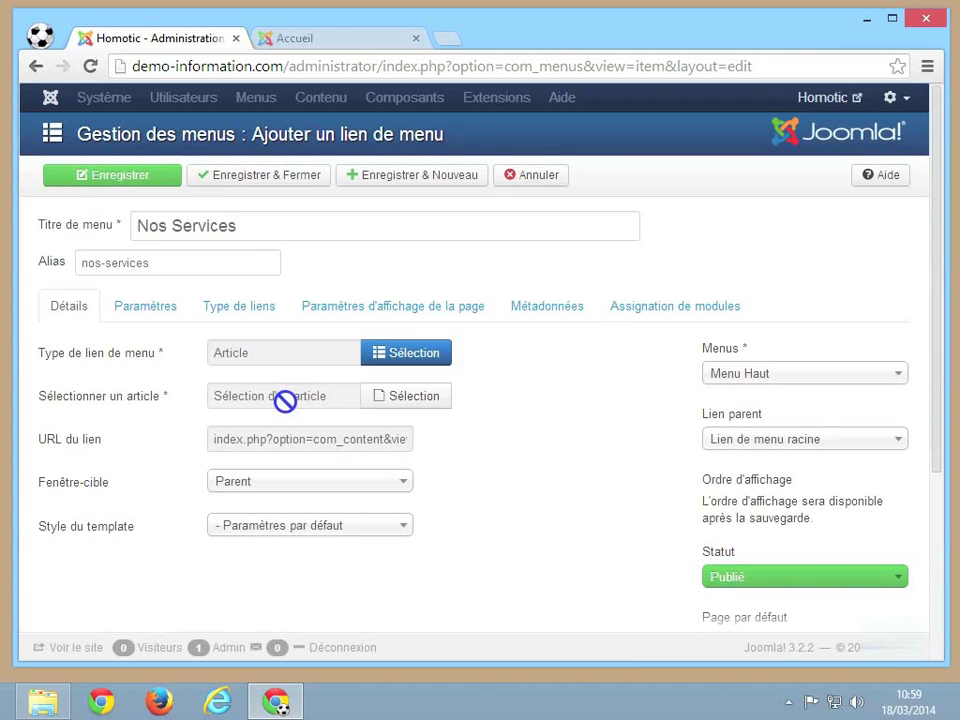
Step: Filter the article list by "services" and choose the Nos Services article as the link's target
left_click(414, 396)
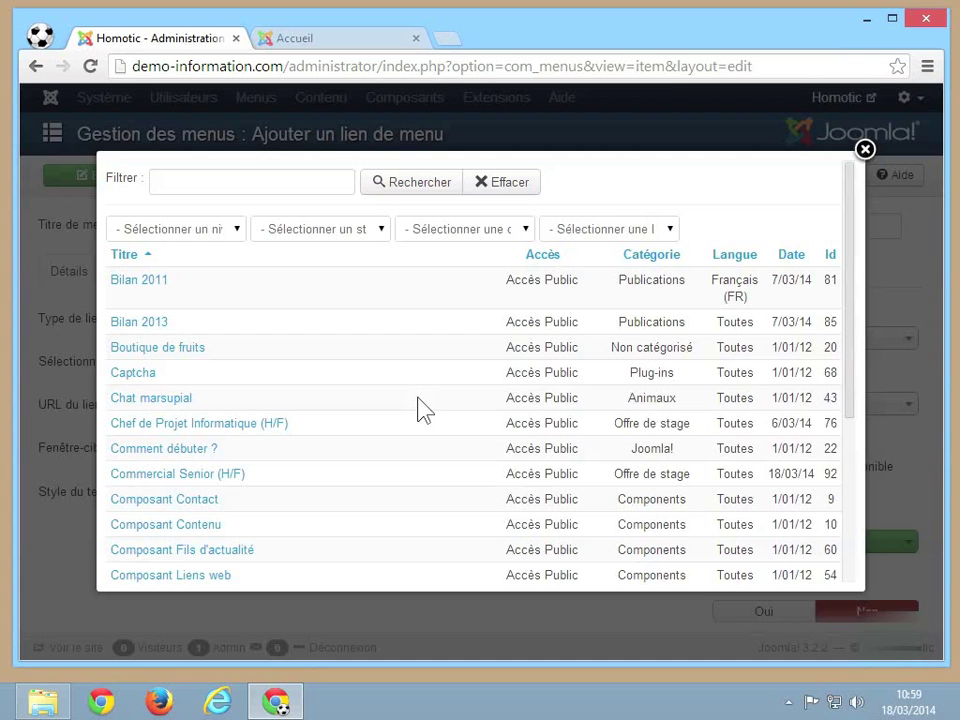
left_click(234, 183)
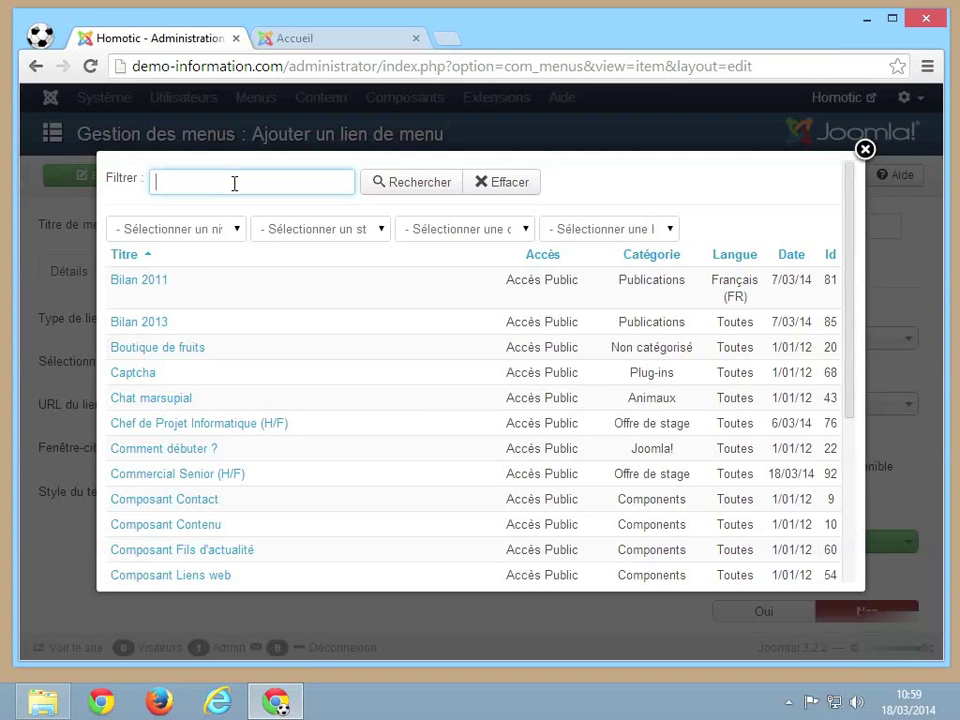
type("services")
key("Return")
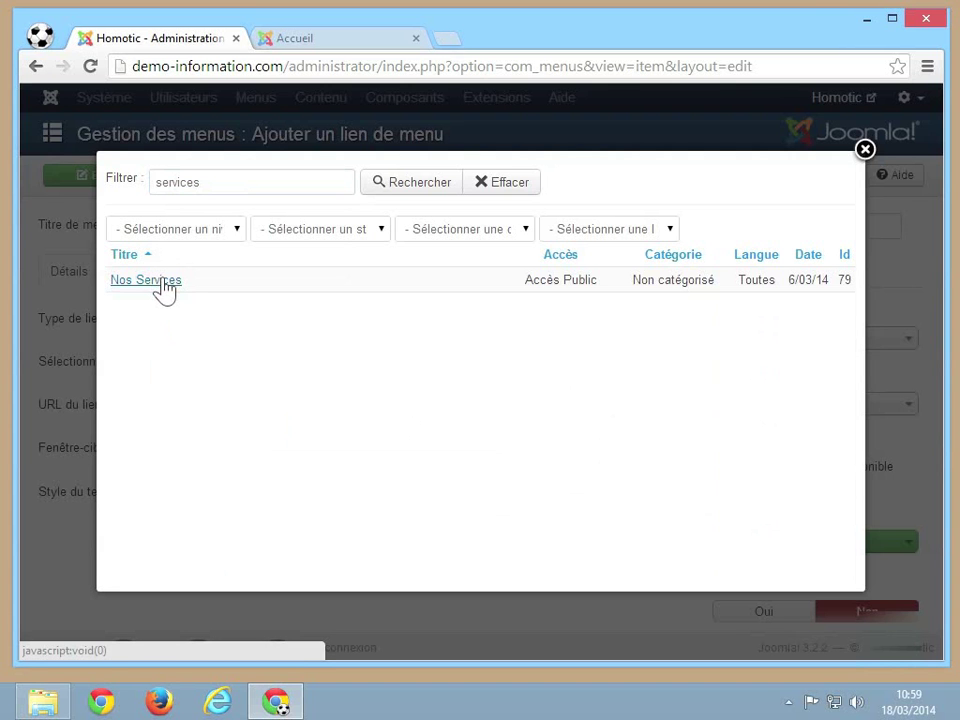
left_click(146, 280)
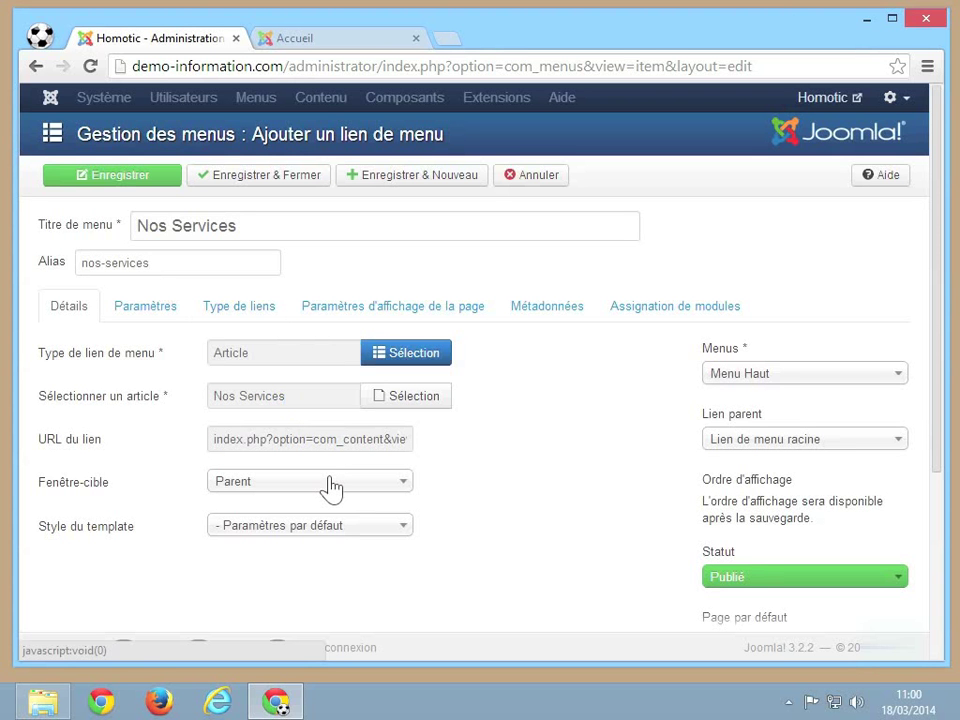
Step: Examine the link's target window choices, available menus, and its status, default page, access and language settings
left_click(333, 487)
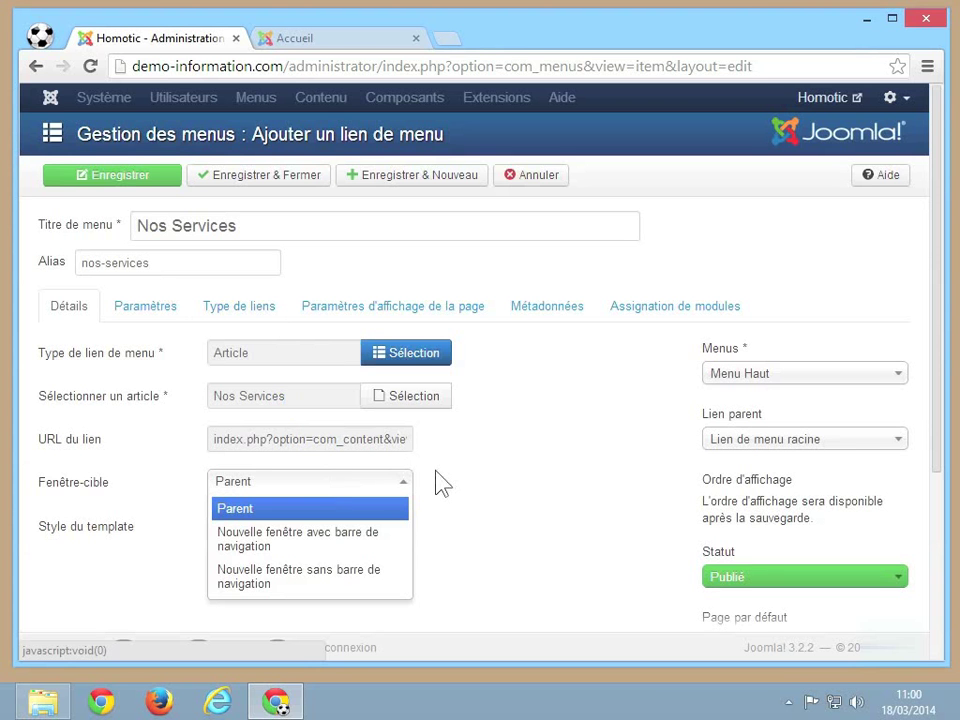
left_click(476, 480)
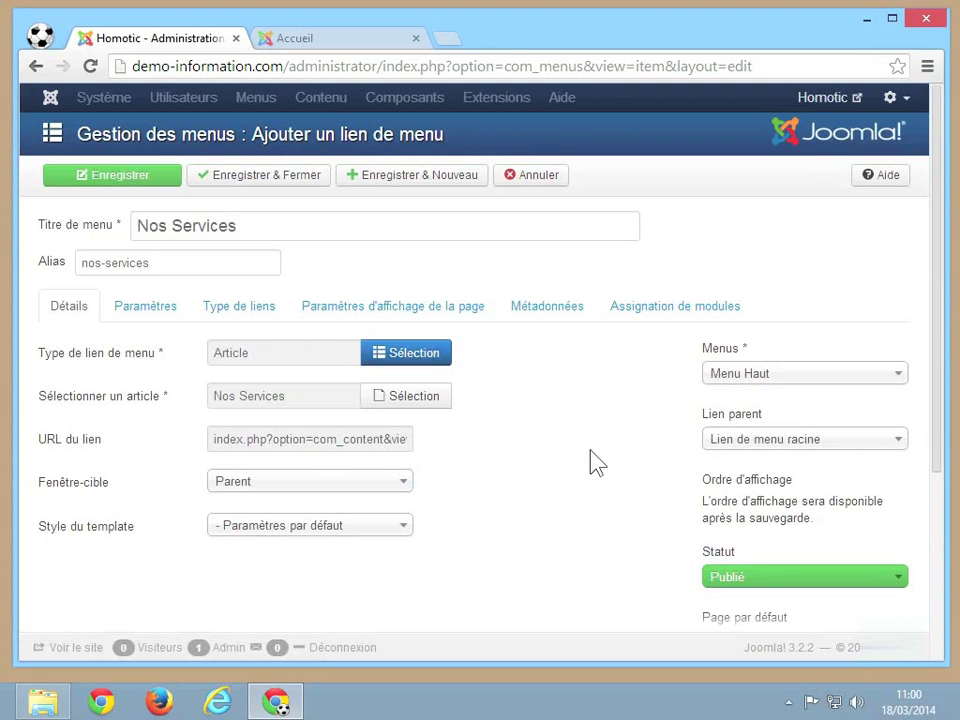
left_click(763, 387)
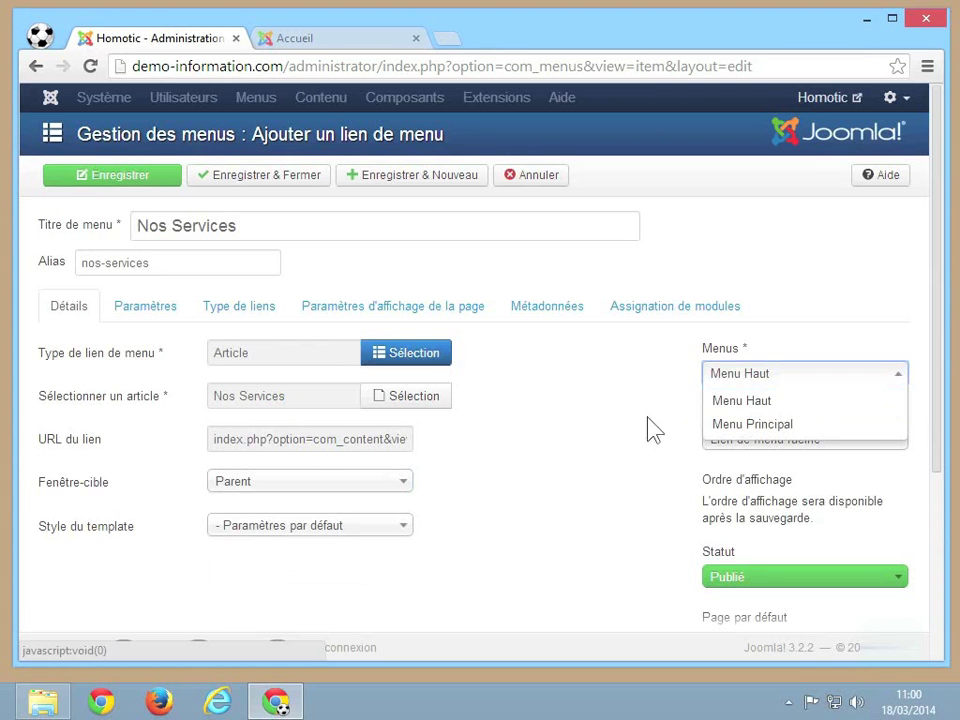
left_click(620, 440)
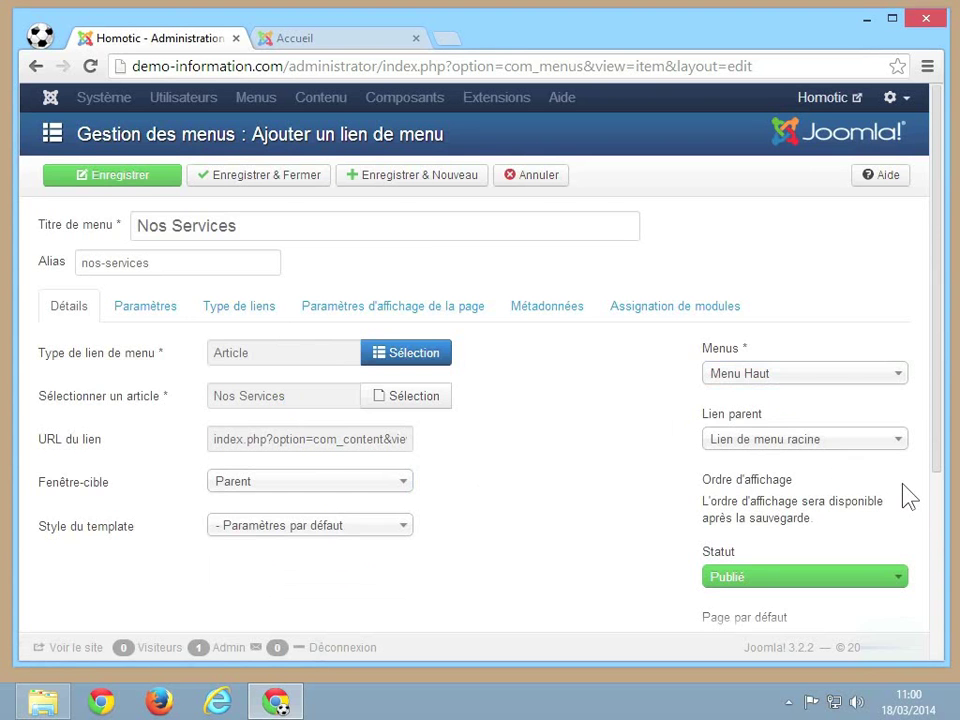
scroll(908, 495, "down", 3)
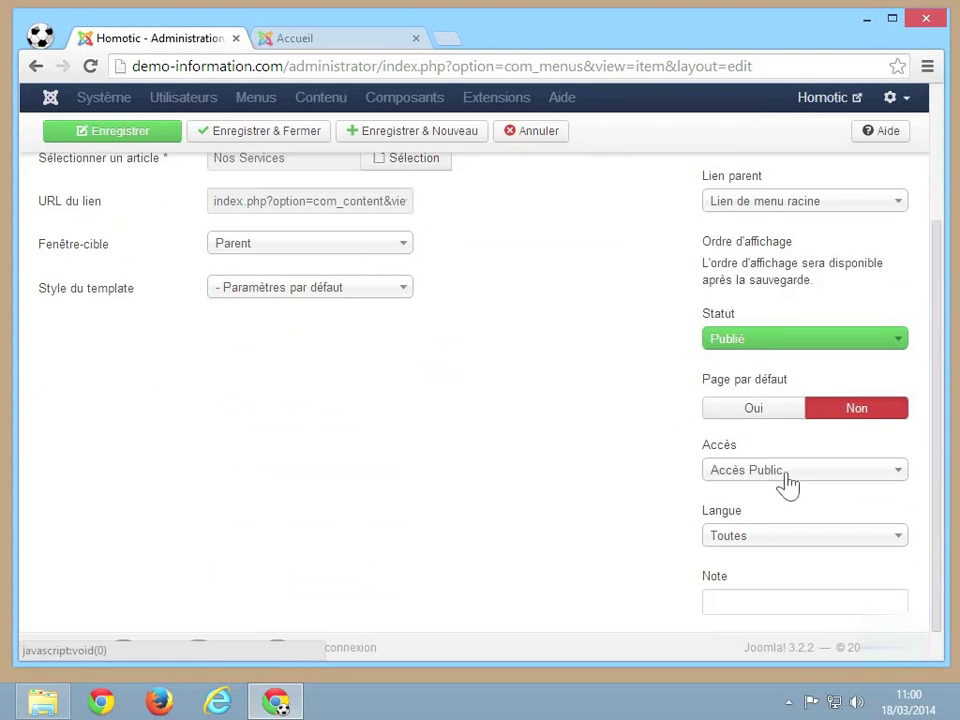
scroll(791, 505, "down", 1)
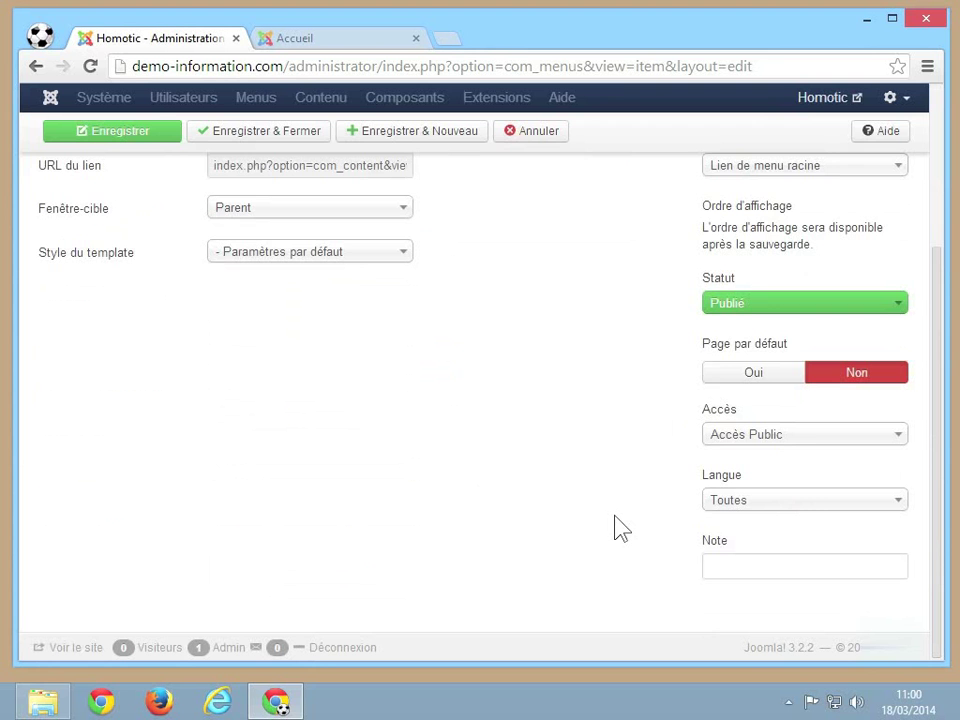
scroll(620, 527, "up", 3)
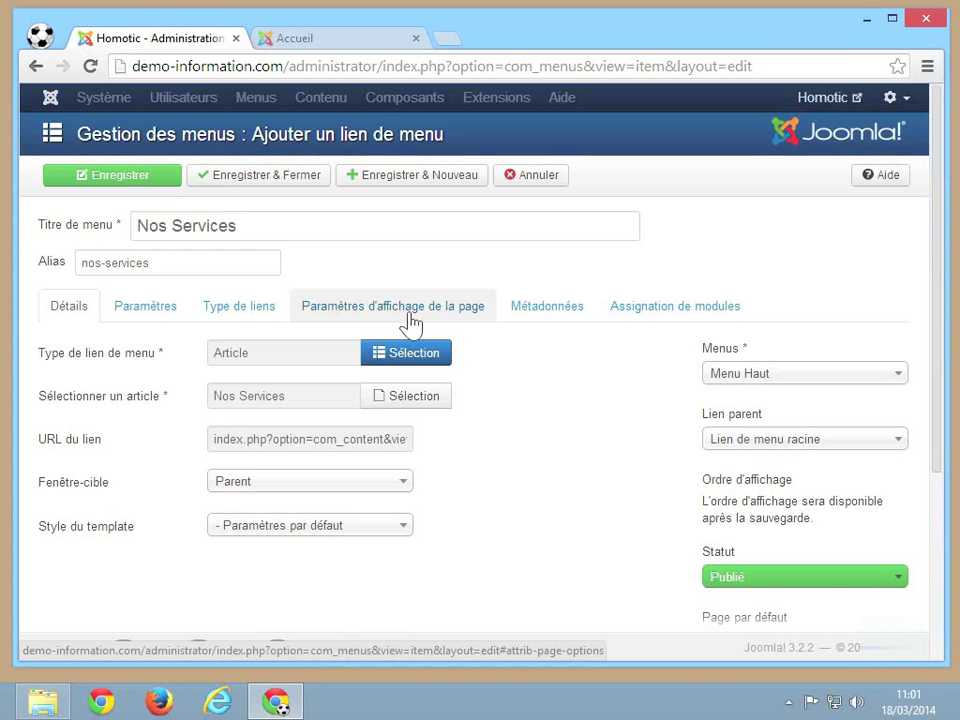
Step: Save the new menu link and reload the public home page to check the navigation menu
left_click(158, 178)
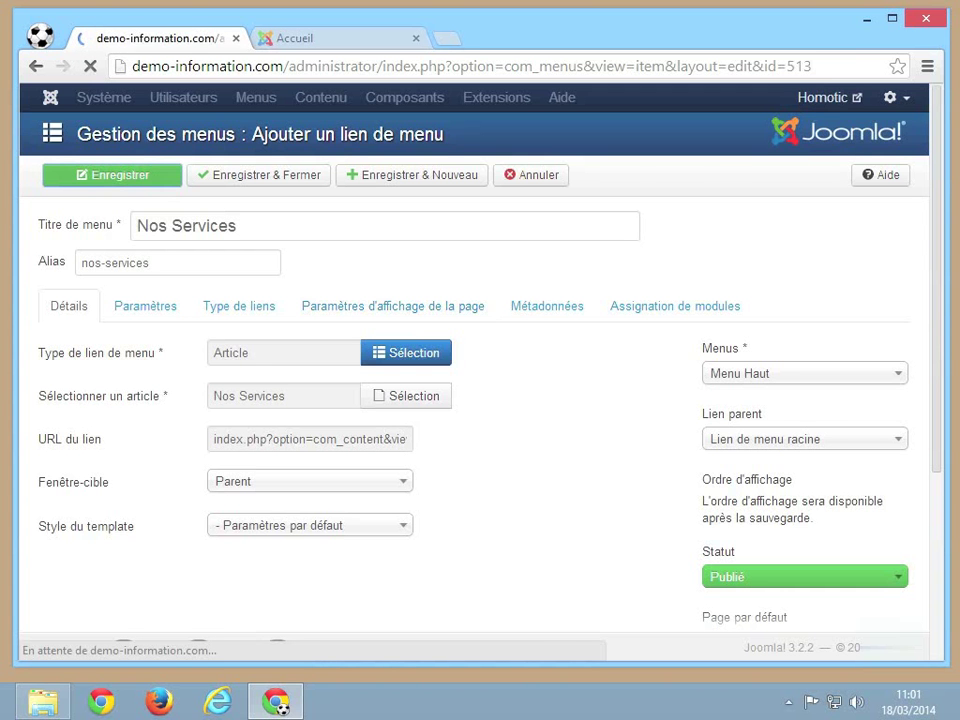
left_click(290, 38)
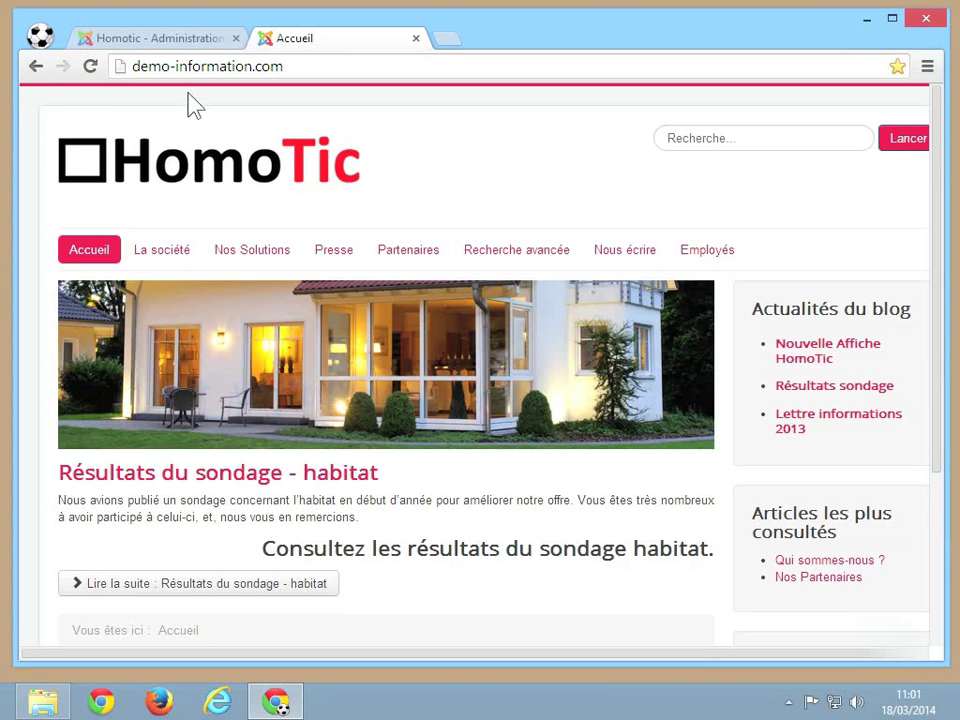
left_click(96, 70)
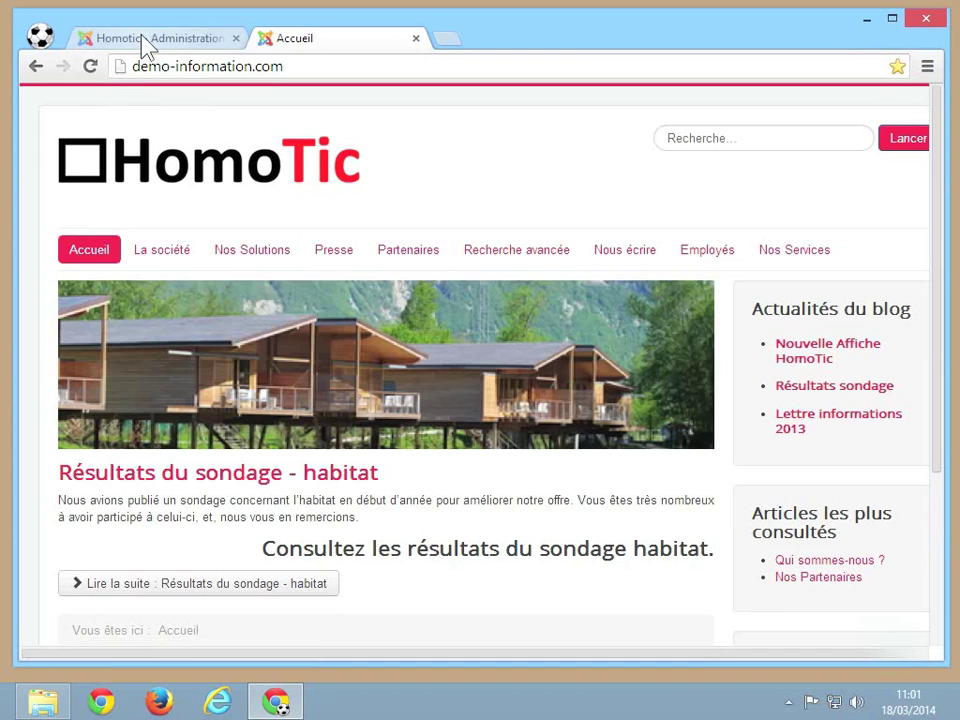
Step: Back in the administration, set the link's display order to follow La société and save it
left_click(175, 38)
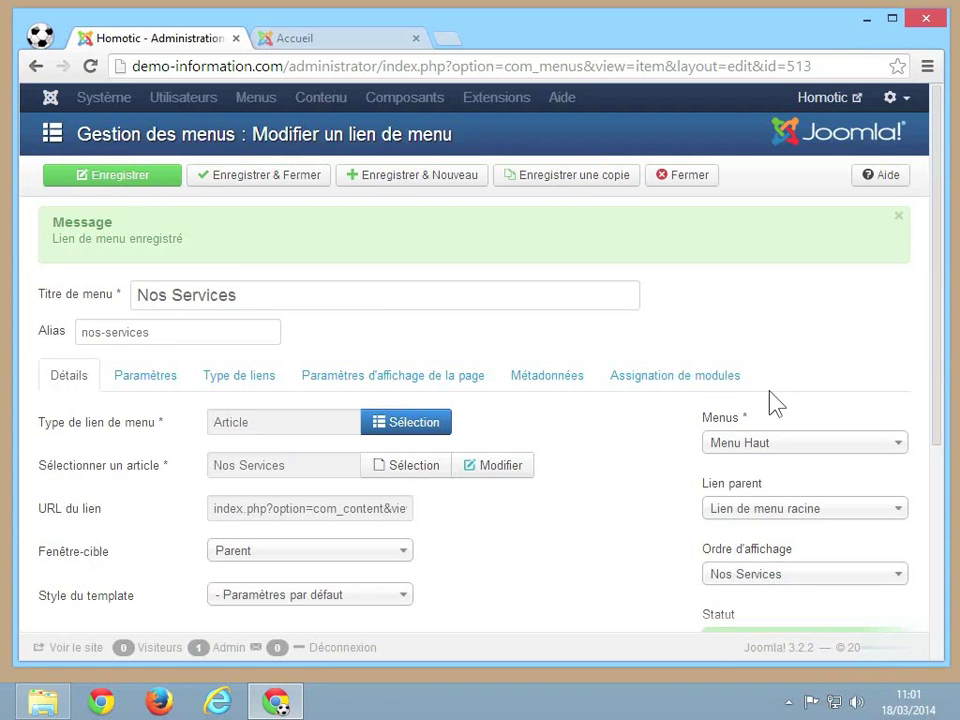
scroll(775, 405, "down", 3)
left_click(786, 432)
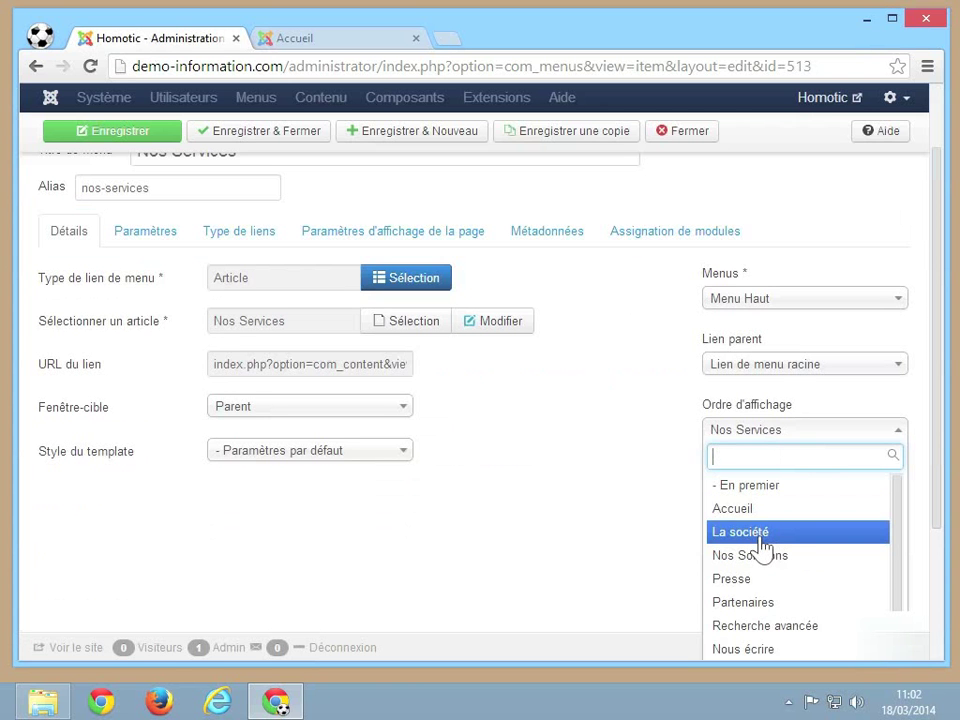
left_click(762, 543)
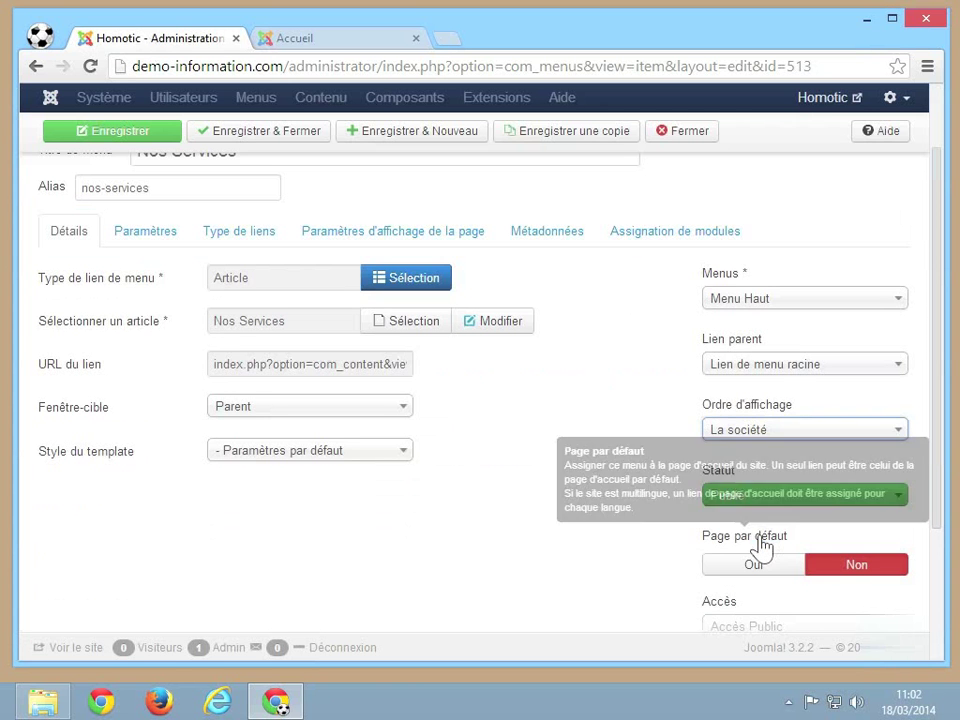
left_click(142, 137)
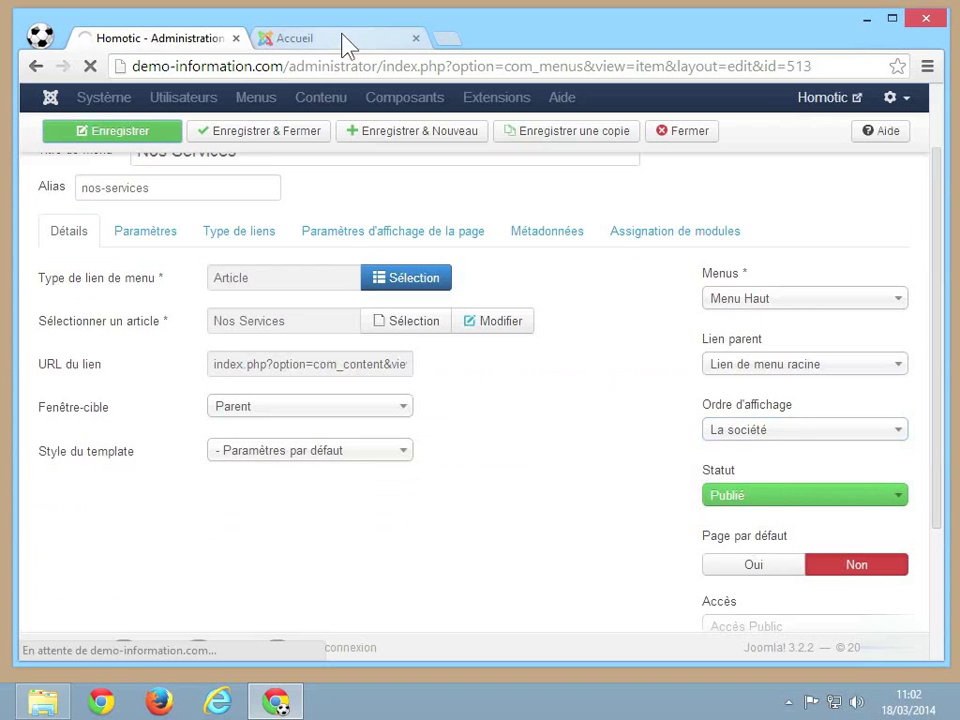
Step: Reload the public home page, open the Nos Services menu link and review the article it displays
left_click(343, 41)
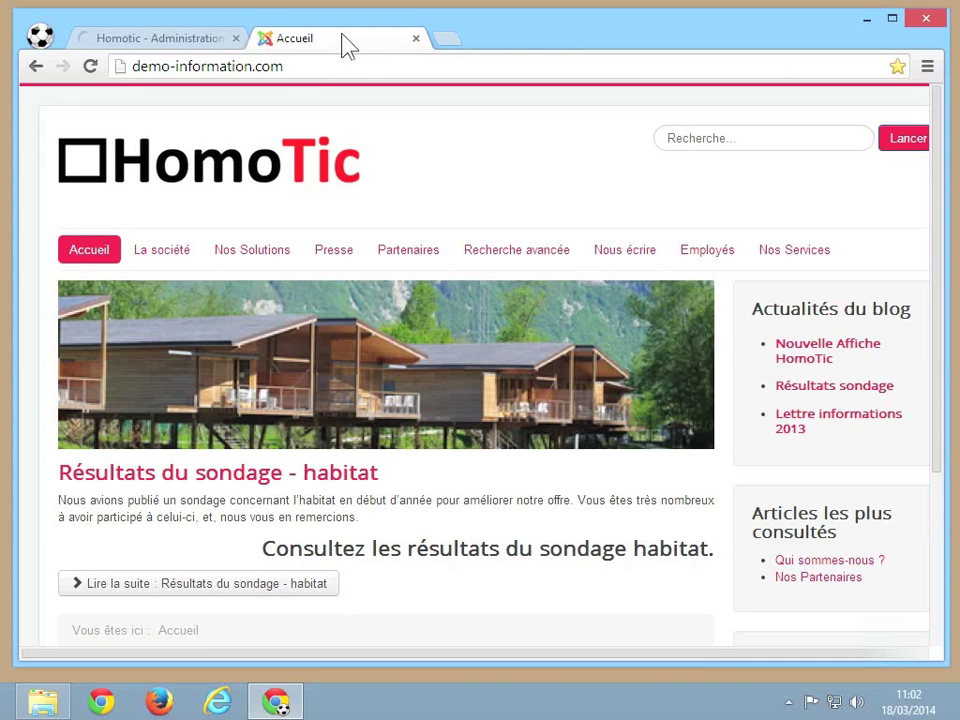
left_click(89, 67)
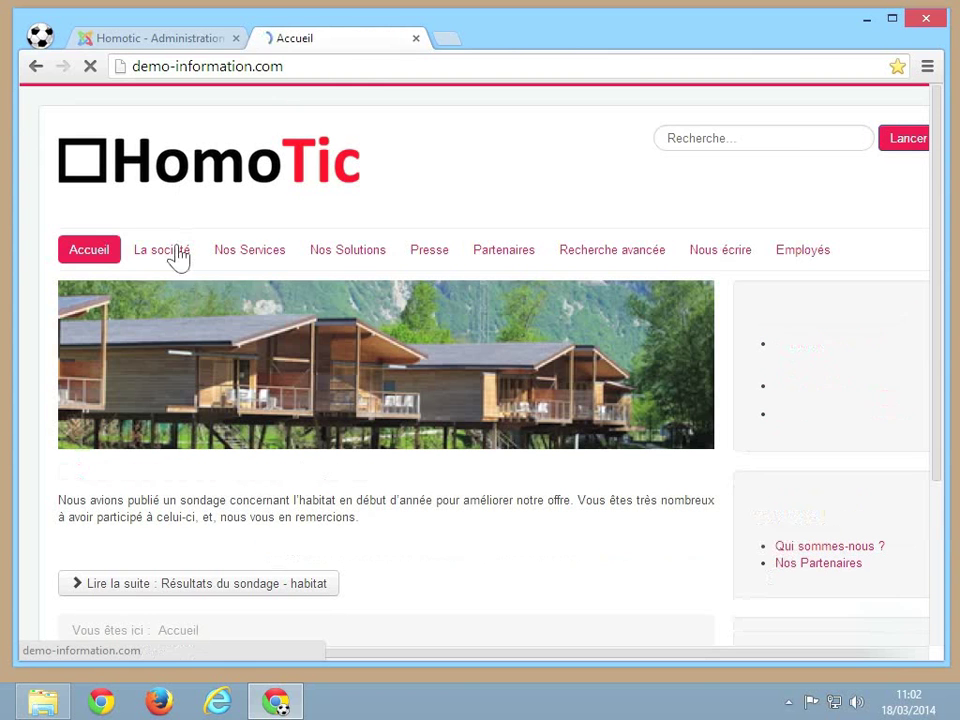
left_click(238, 258)
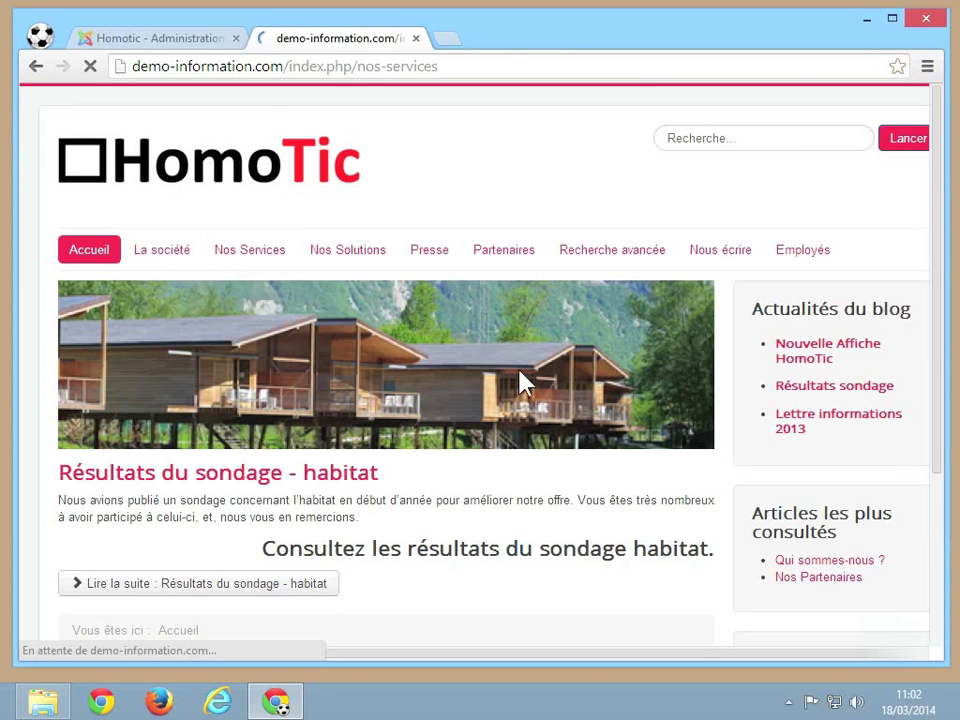
scroll(521, 380, "down", 3)
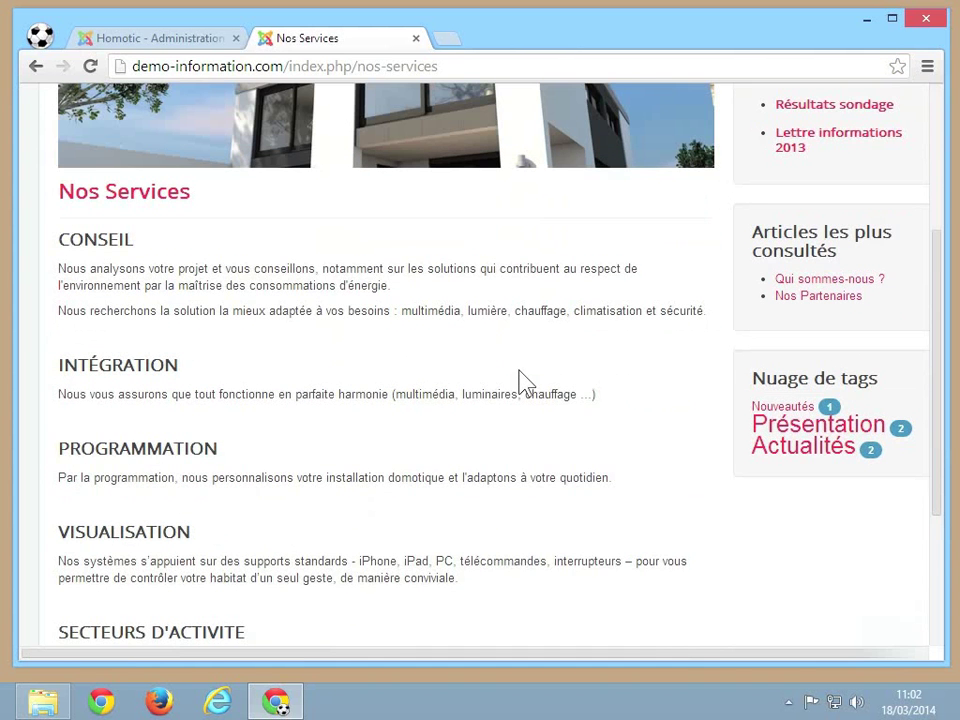